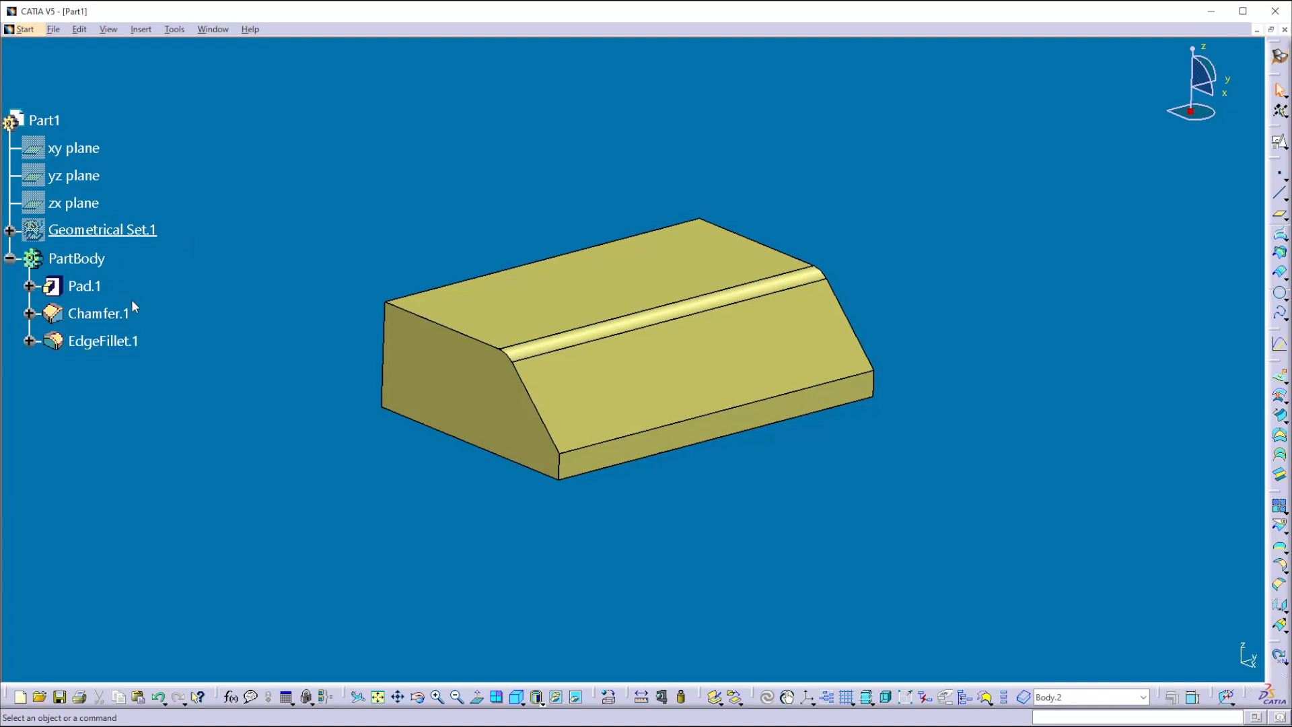
click(74, 258)
right_click(92, 258)
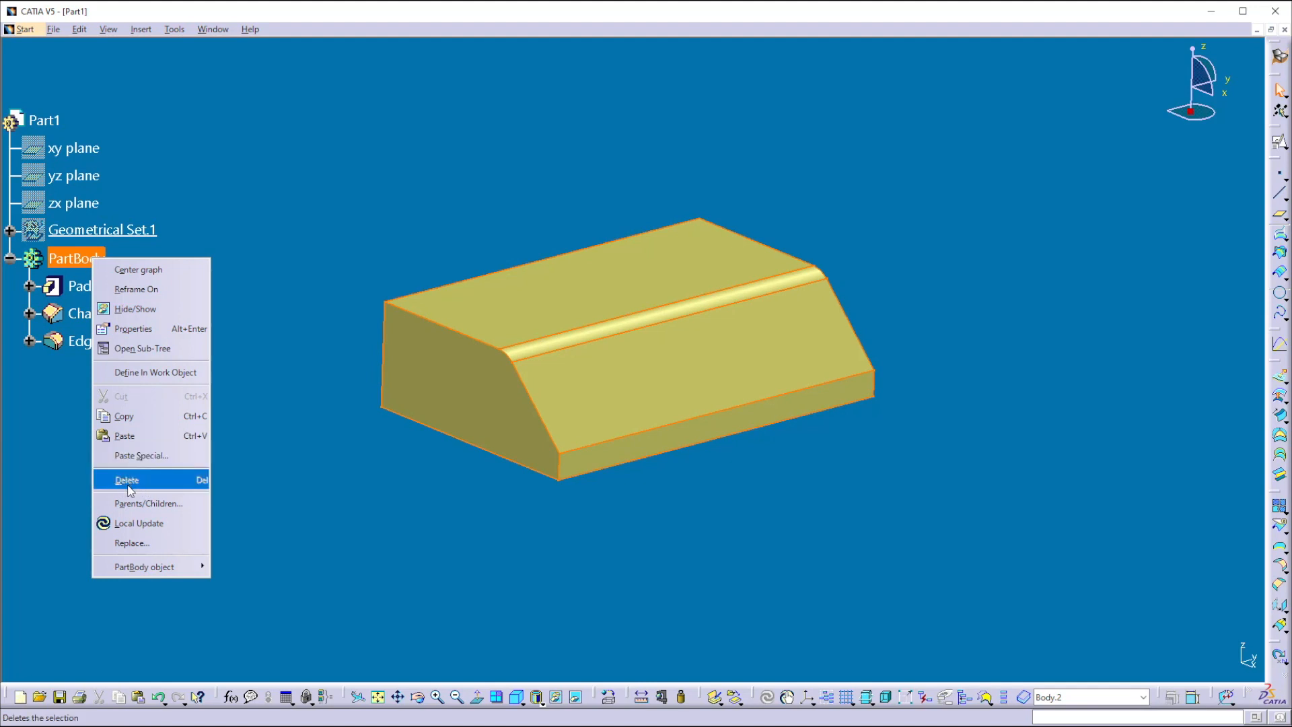
click(270, 489)
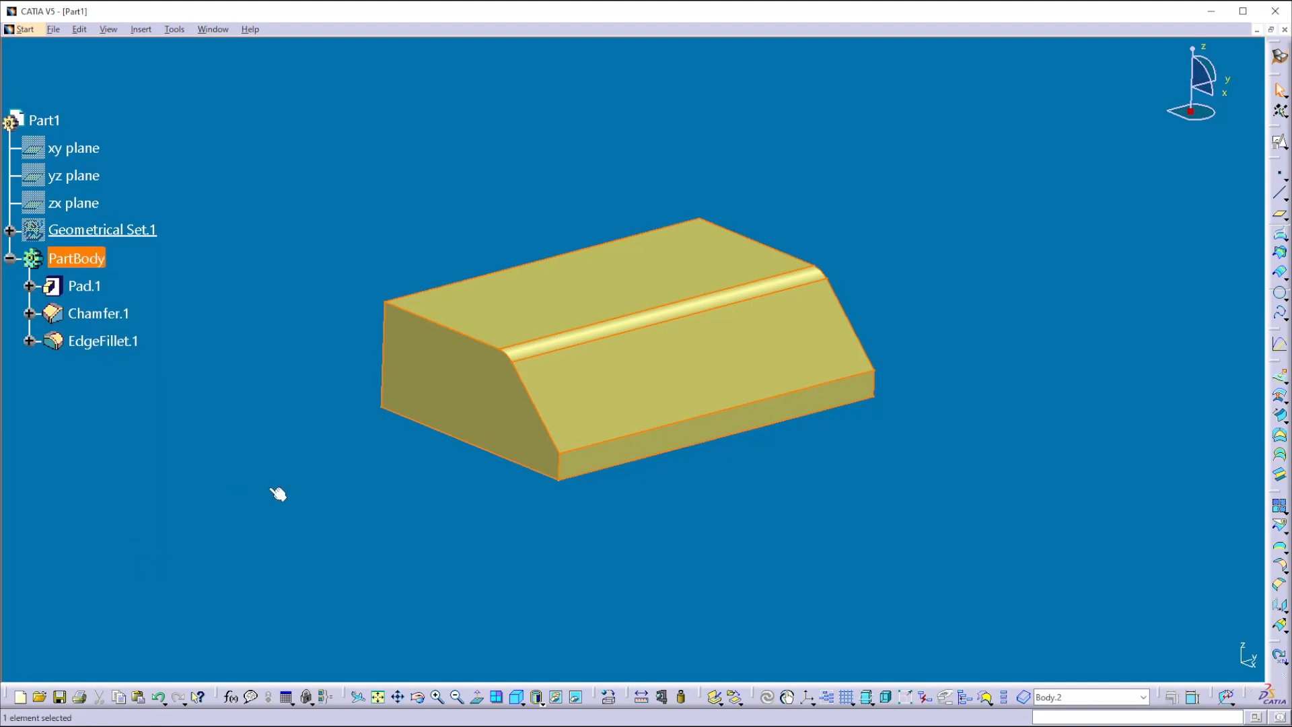
click(213, 476)
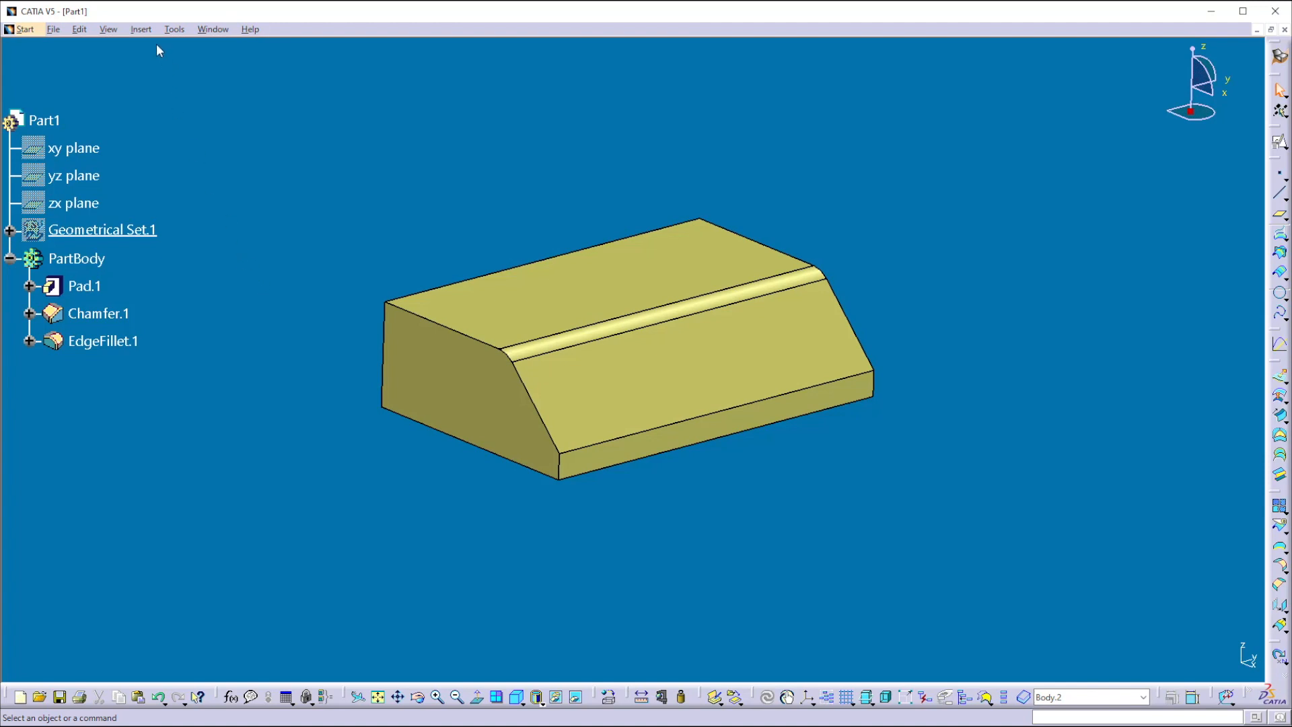
- Insert a new body into the part and delete it again
click(143, 29)
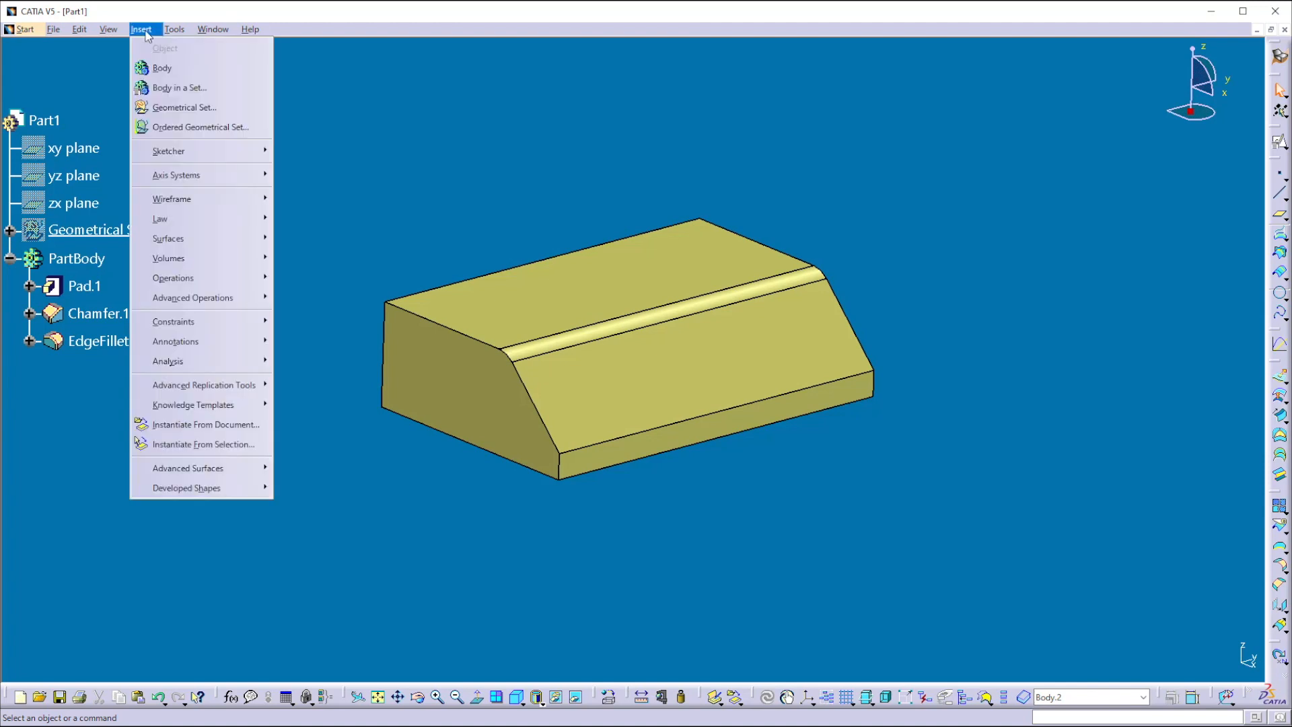
click(168, 69)
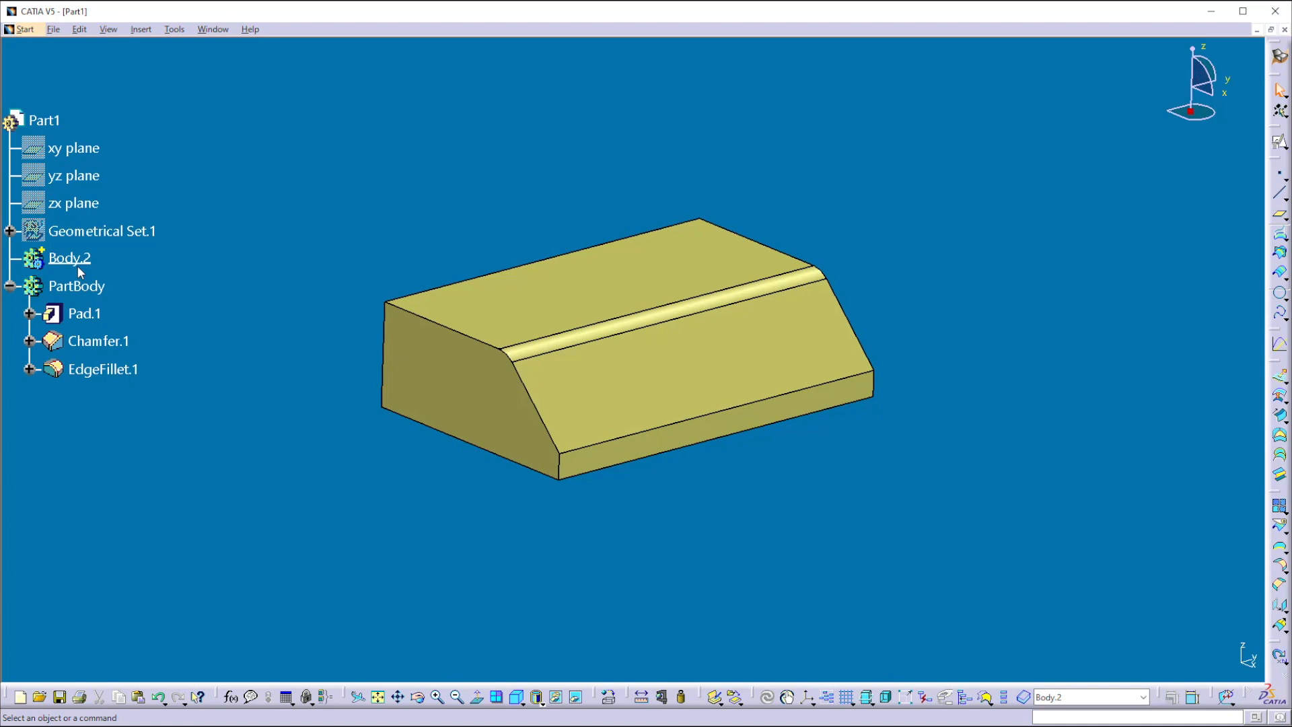
click(84, 262)
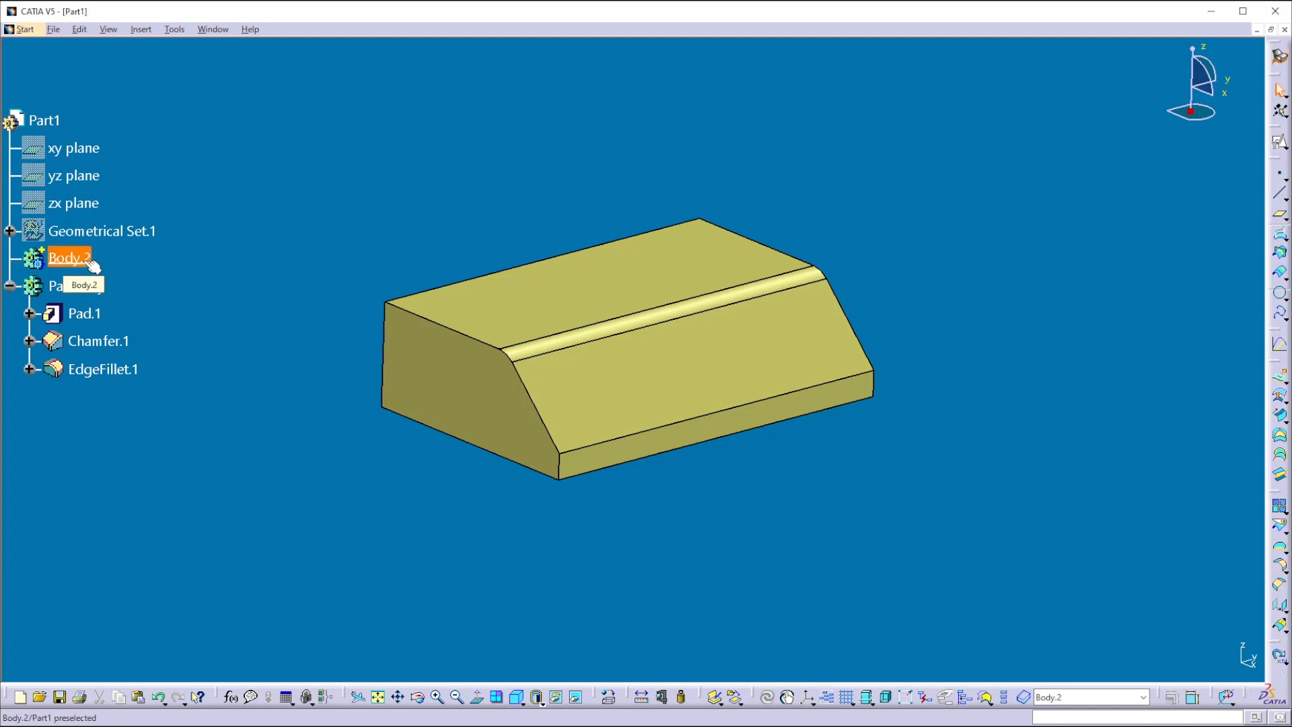
right_click(91, 262)
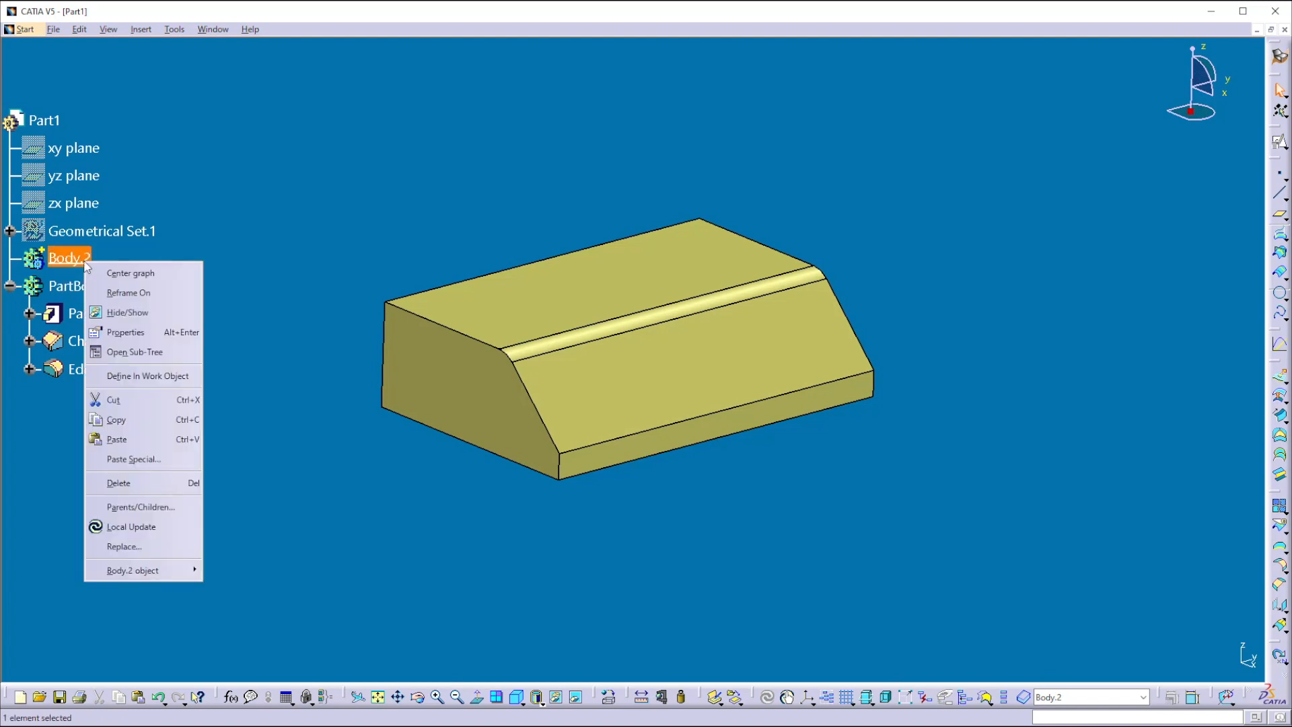
click(139, 483)
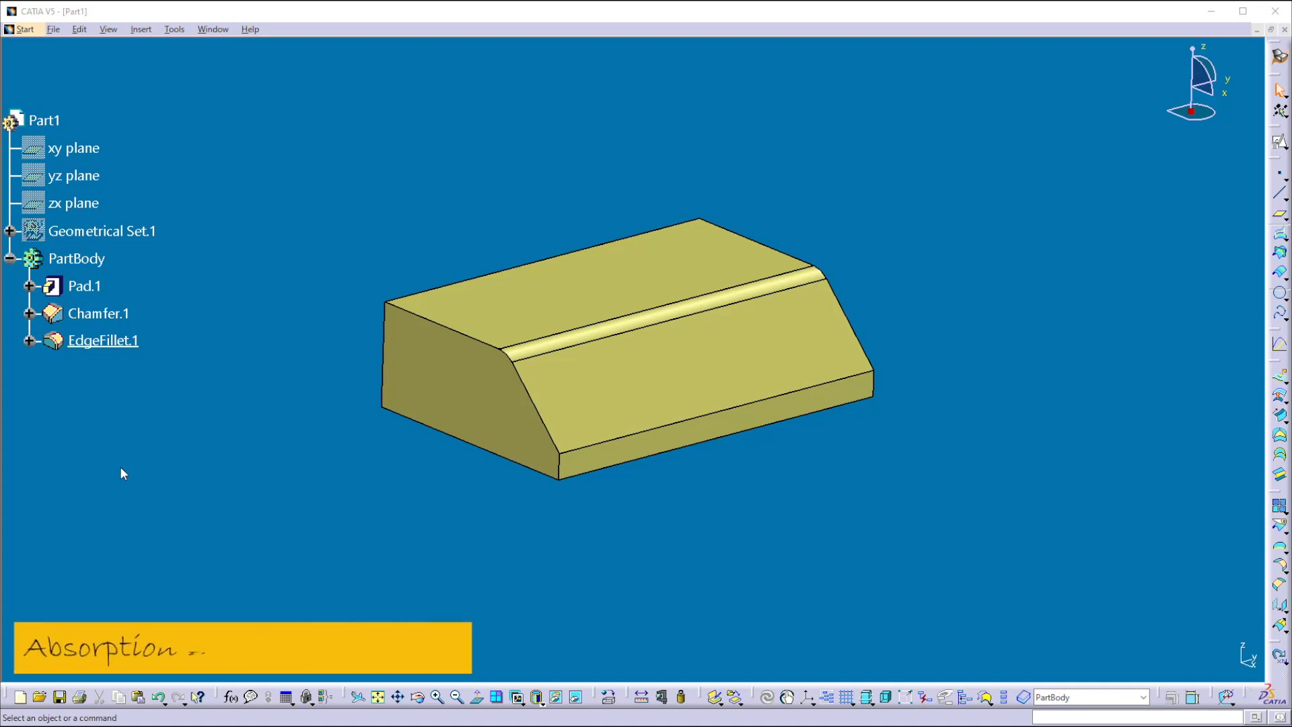
- Define Pad.1, Chamfer.1 and EdgeFillet.1 in turn as the in-work object to step through the solid's build order
right_click(84, 286)
click(147, 397)
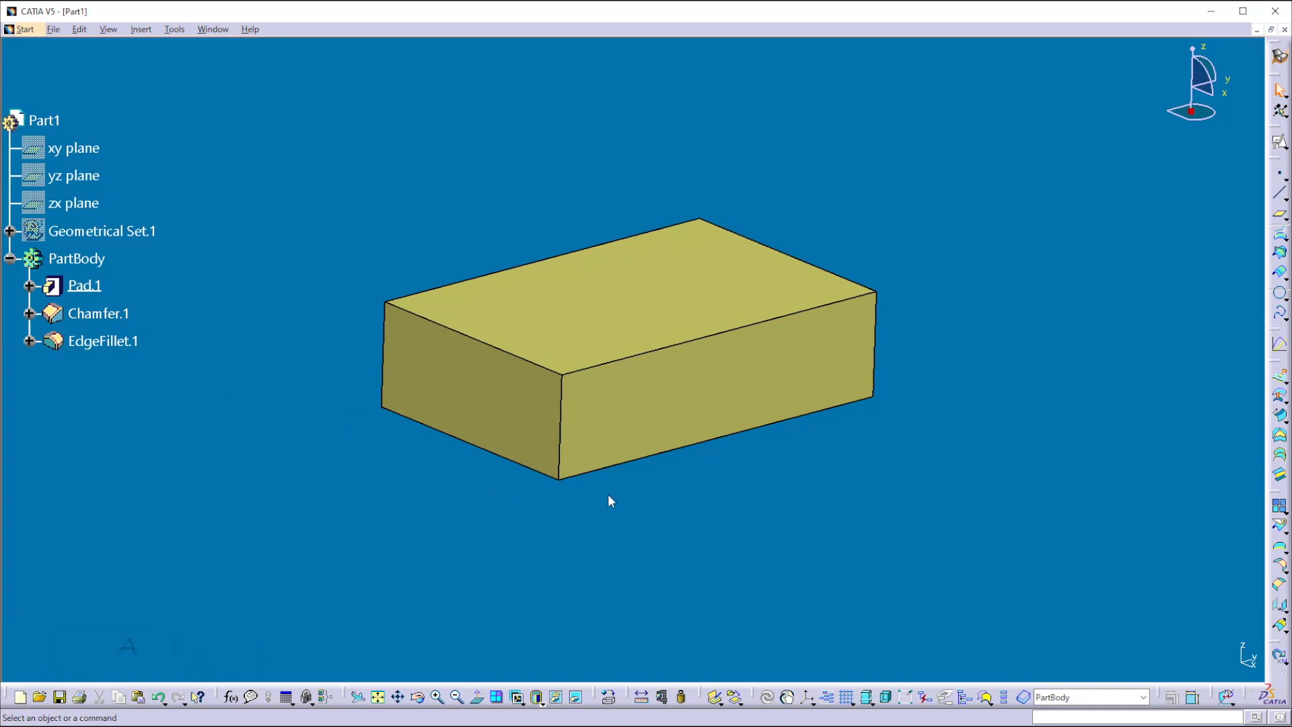
right_click(98, 313)
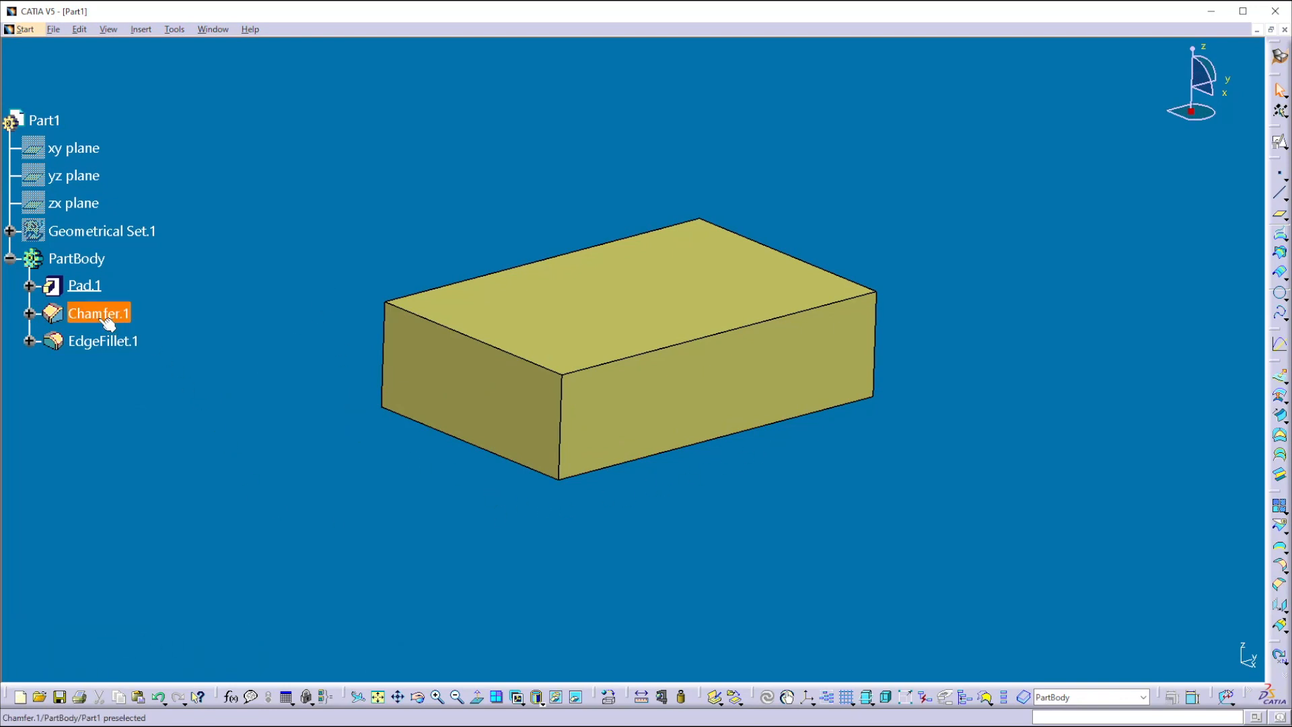
click(176, 436)
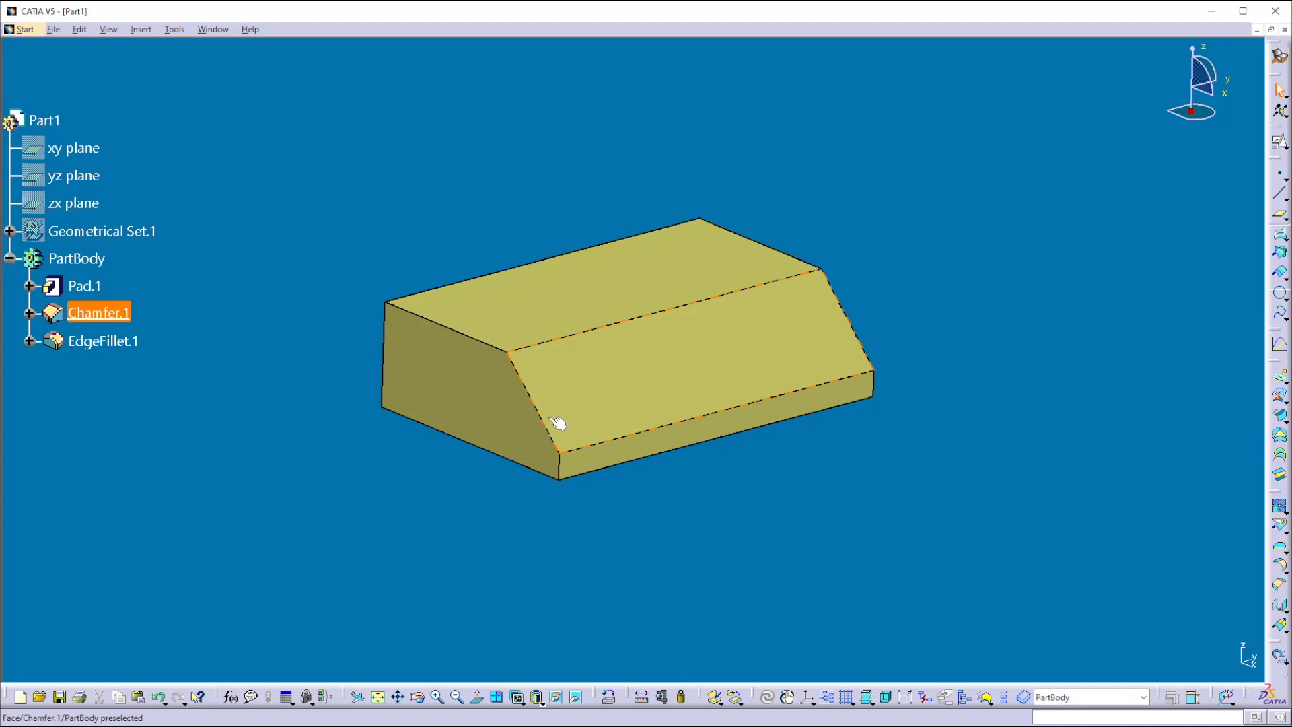
right_click(88, 343)
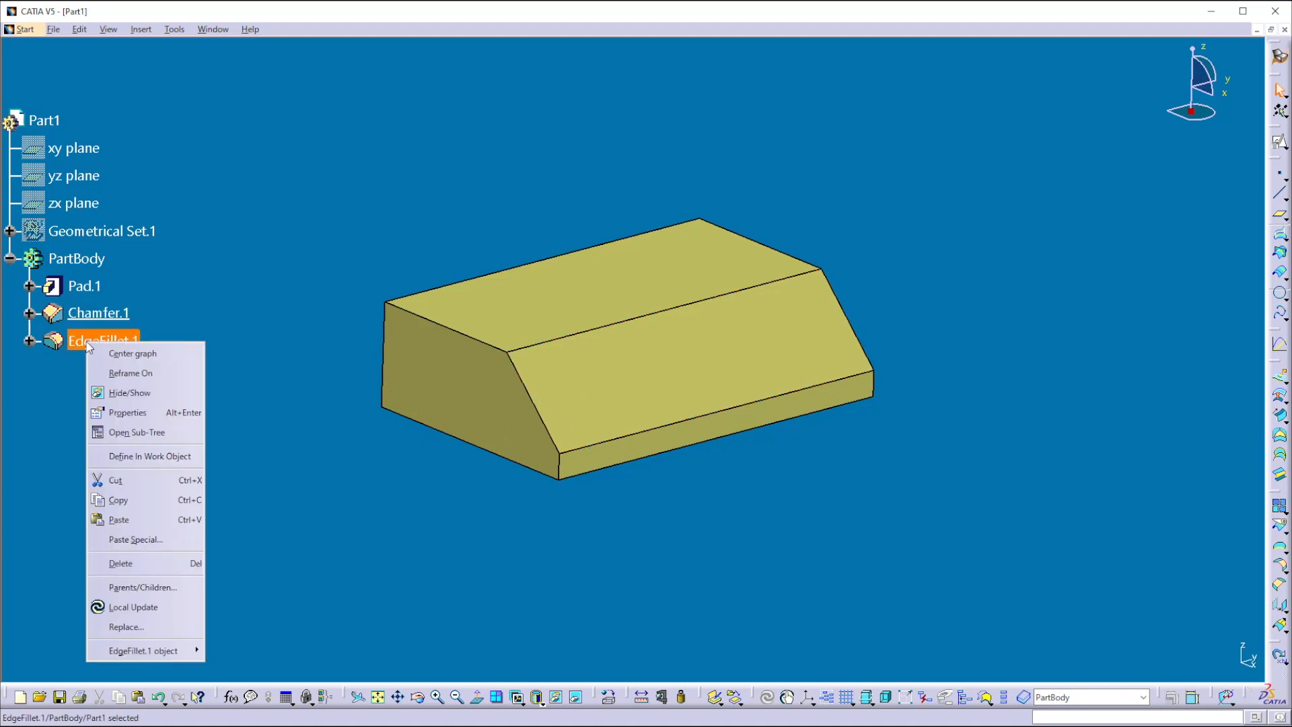
click(134, 456)
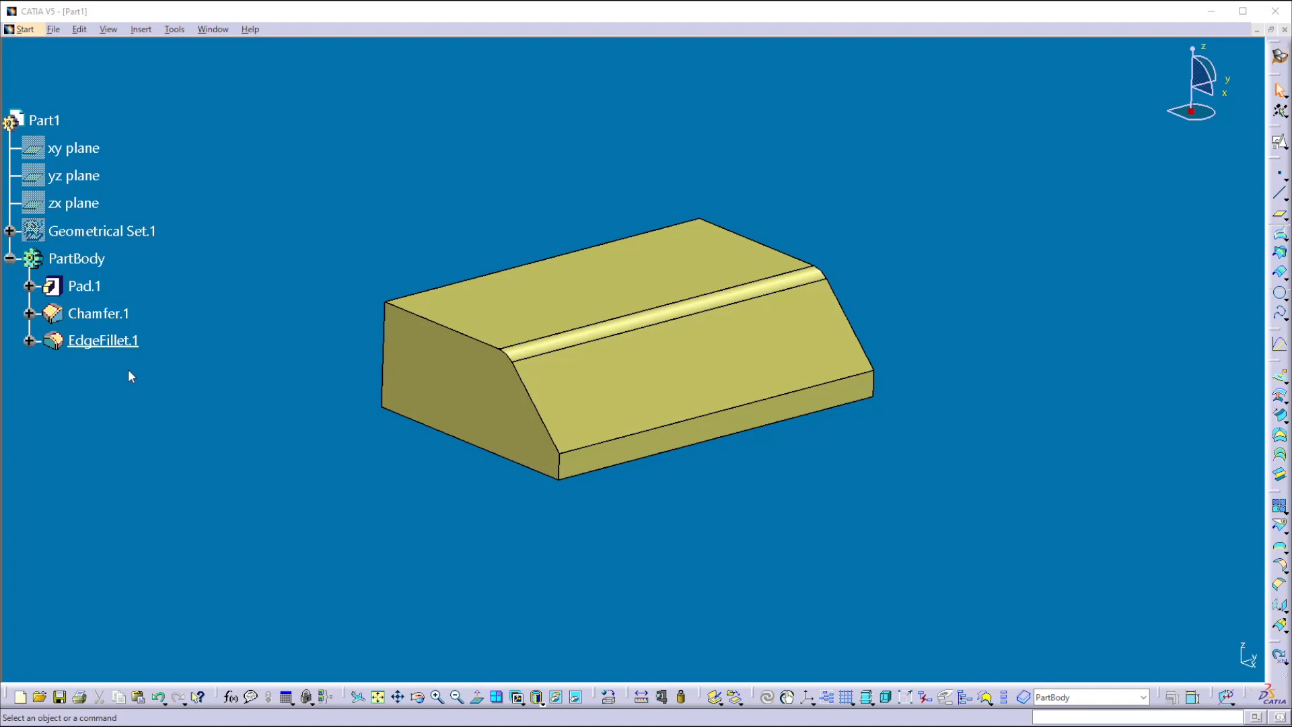
- Define Chamfer.1 in PartBody as the in-work object
click(117, 313)
right_click(118, 314)
click(171, 431)
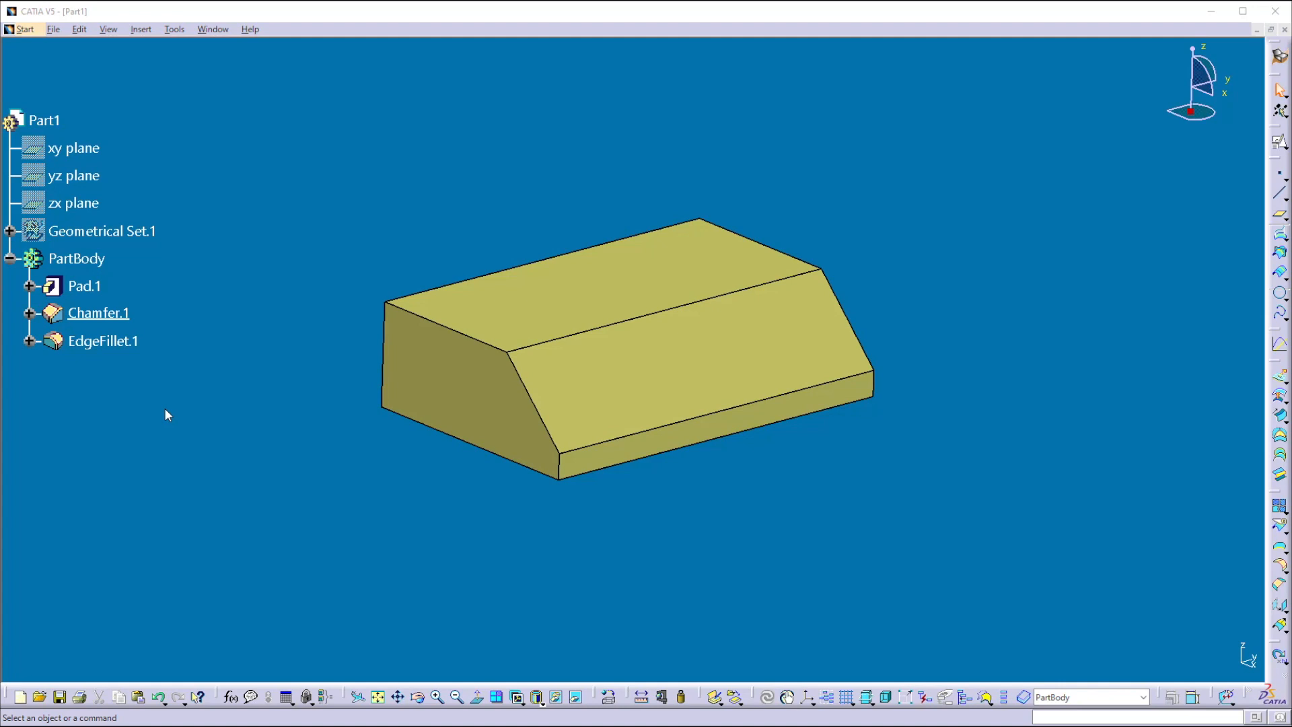
- Hide PartBody and show Geometrical Set.1 in its place
click(91, 258)
right_click(91, 258)
click(129, 309)
click(132, 237)
right_click(132, 238)
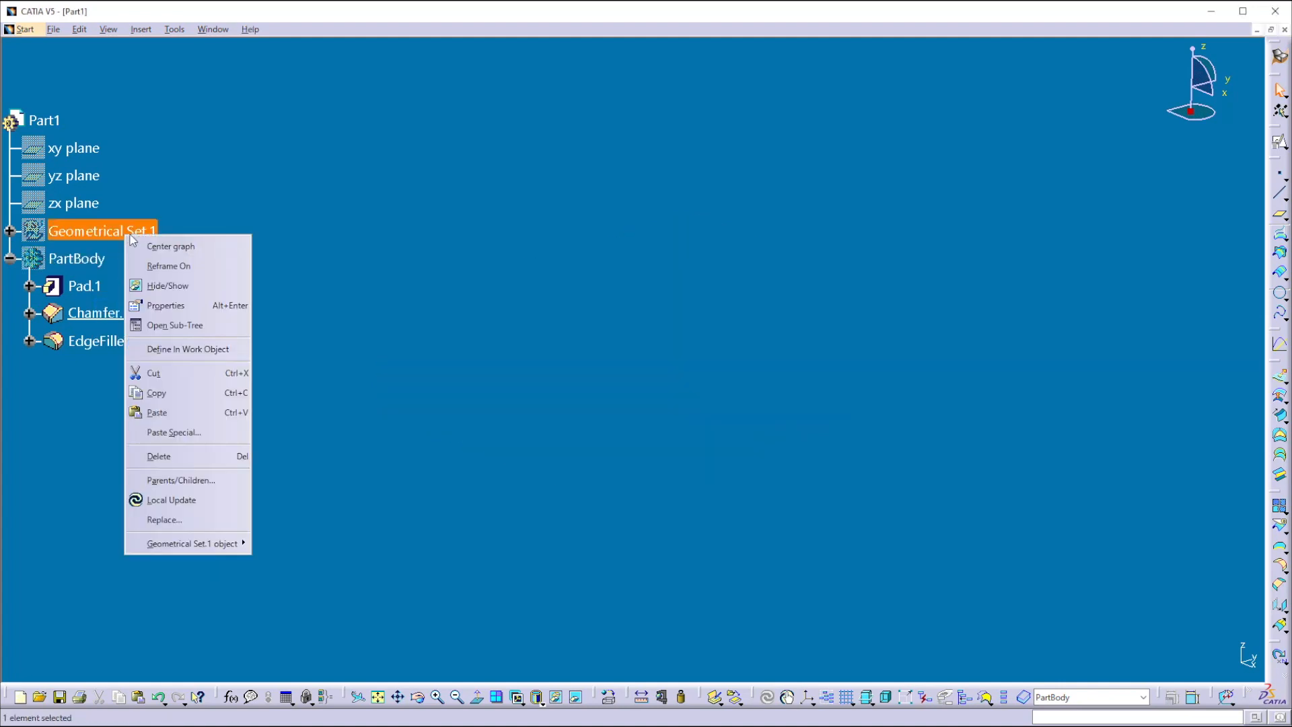
click(148, 286)
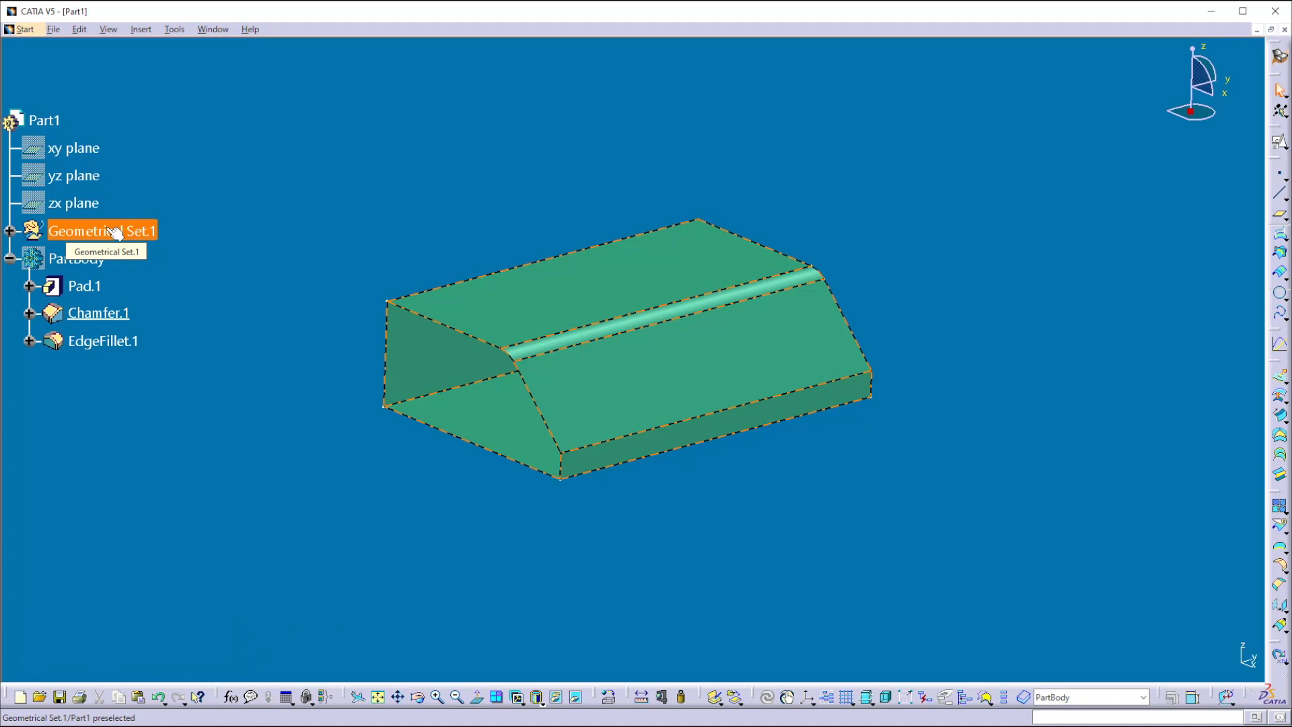
- Expand Geometrical Set.1 and show its hidden features Chamfer.2 and Extrude.2 together
click(10, 231)
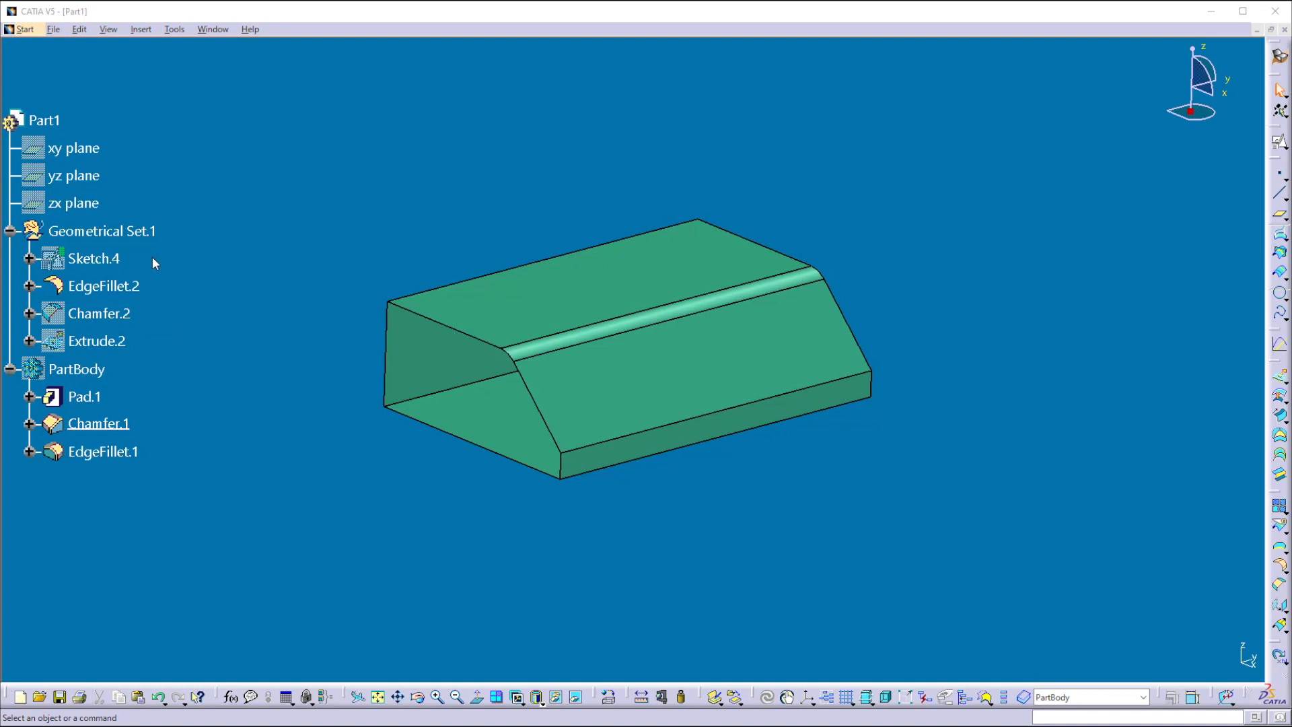
click(132, 314)
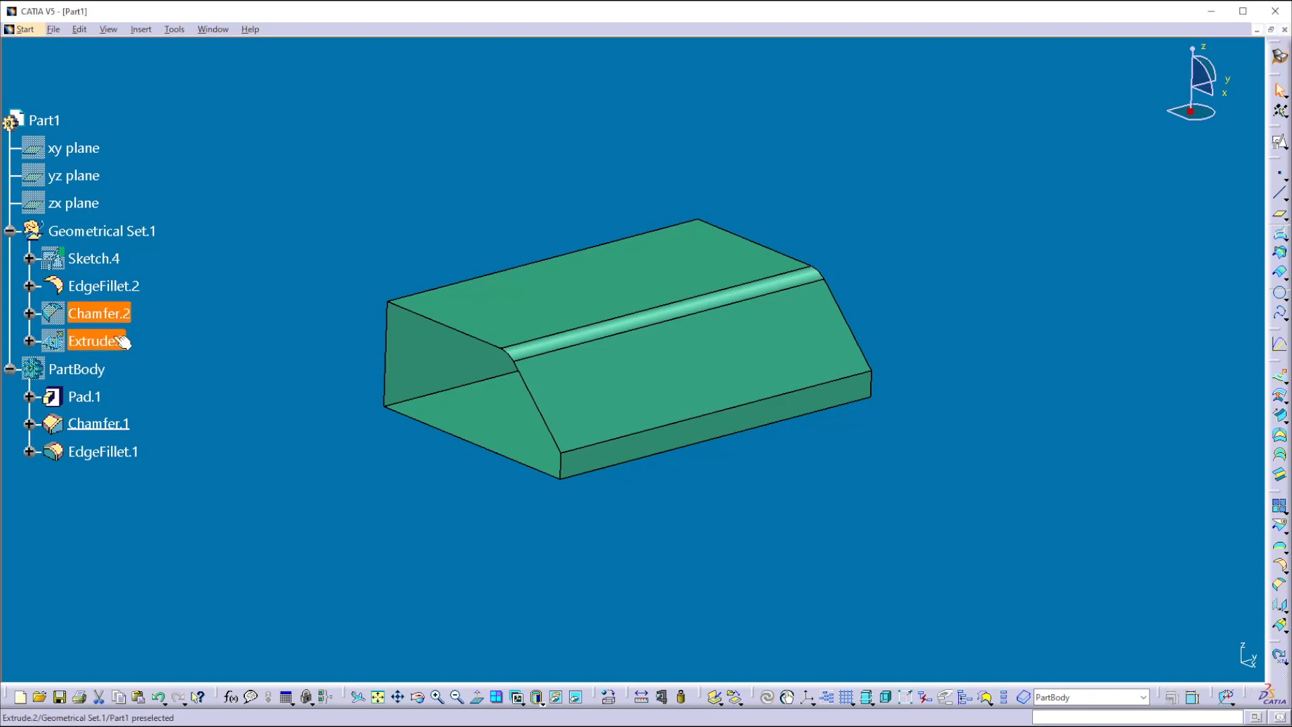
ctrl+click(111, 343)
right_click(107, 343)
click(154, 392)
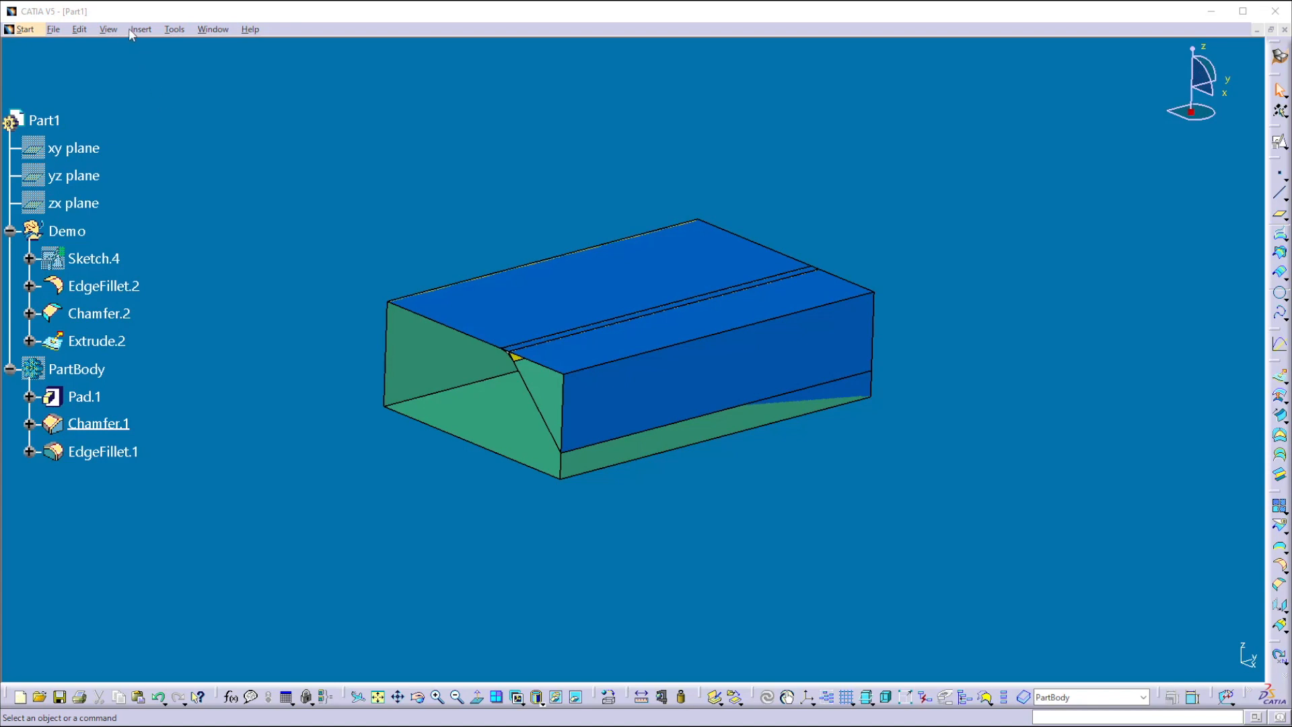
- Undo the renaming of the Demo geometrical set and expand Pad.1 to inspect its sketch
click(139, 30)
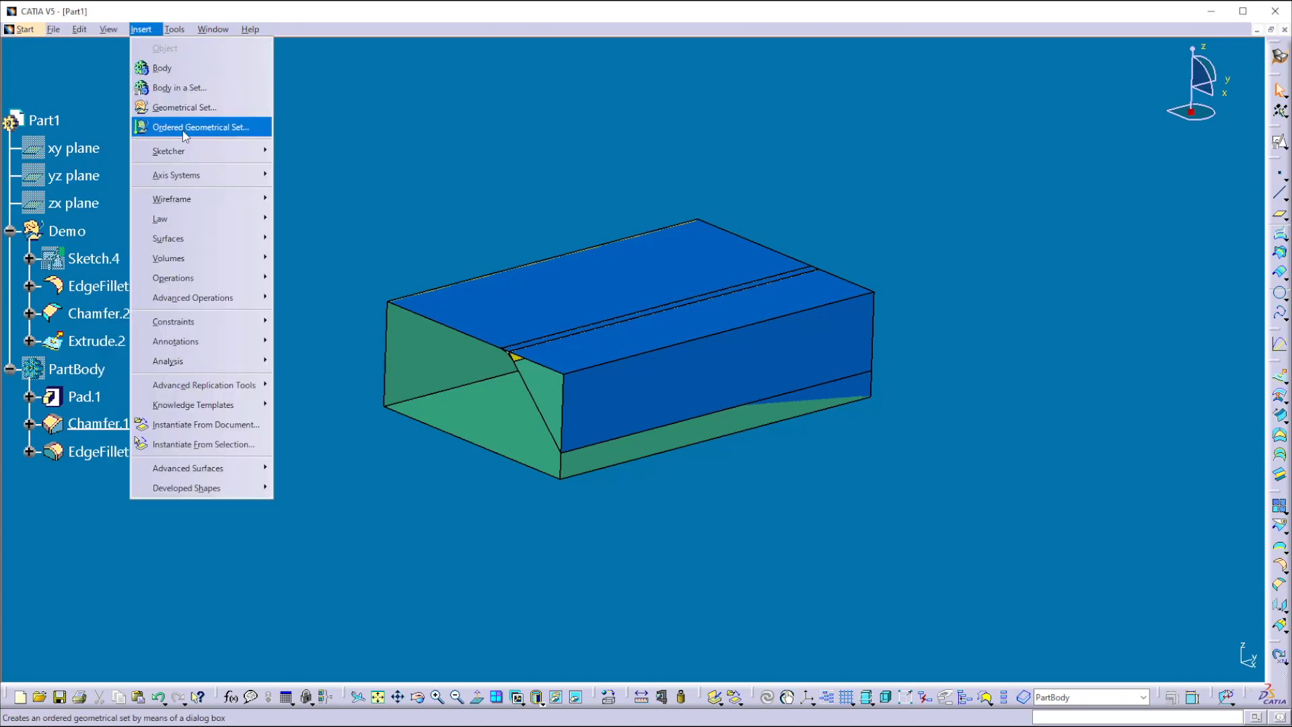
click(124, 365)
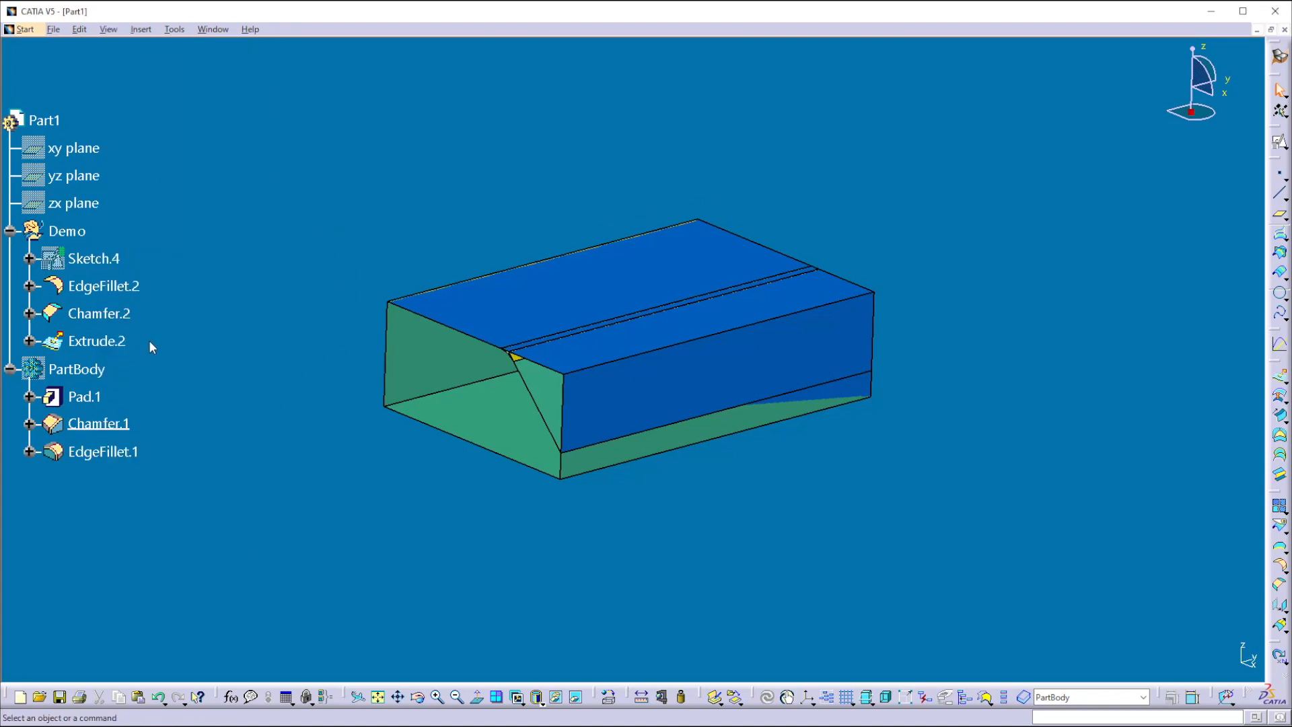
key(ctrl+z)
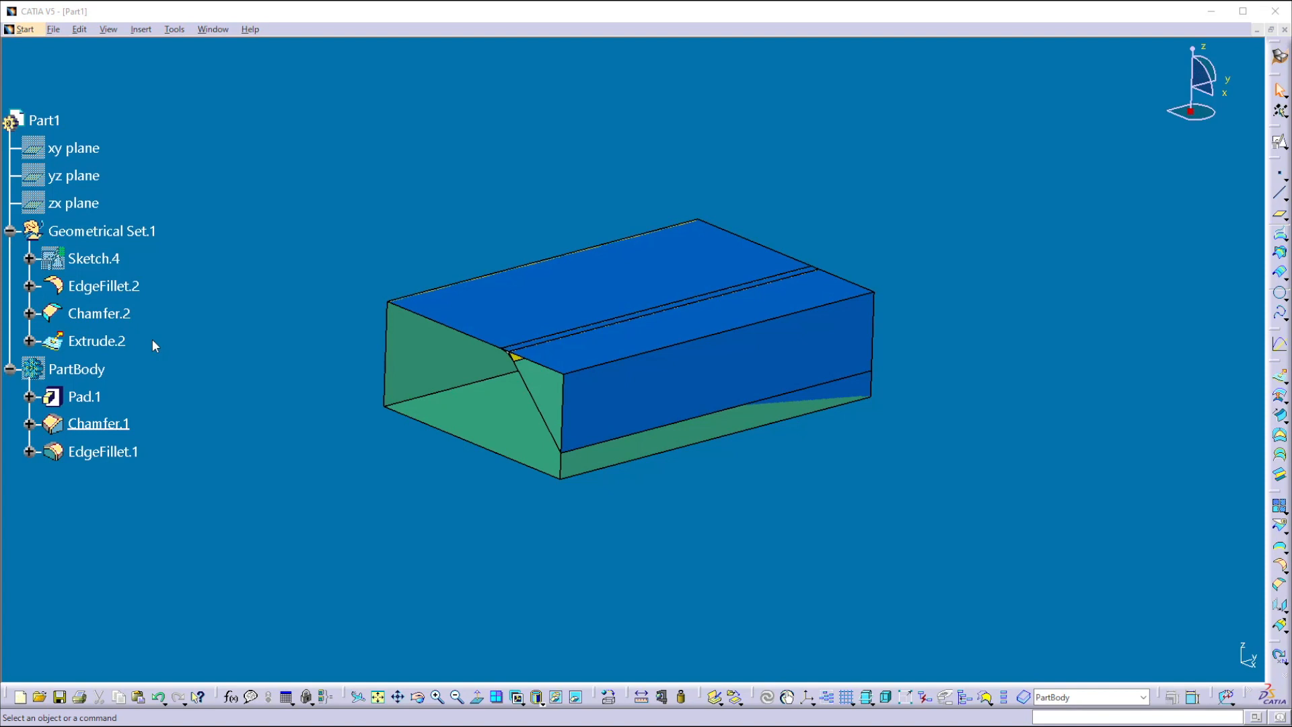
click(30, 397)
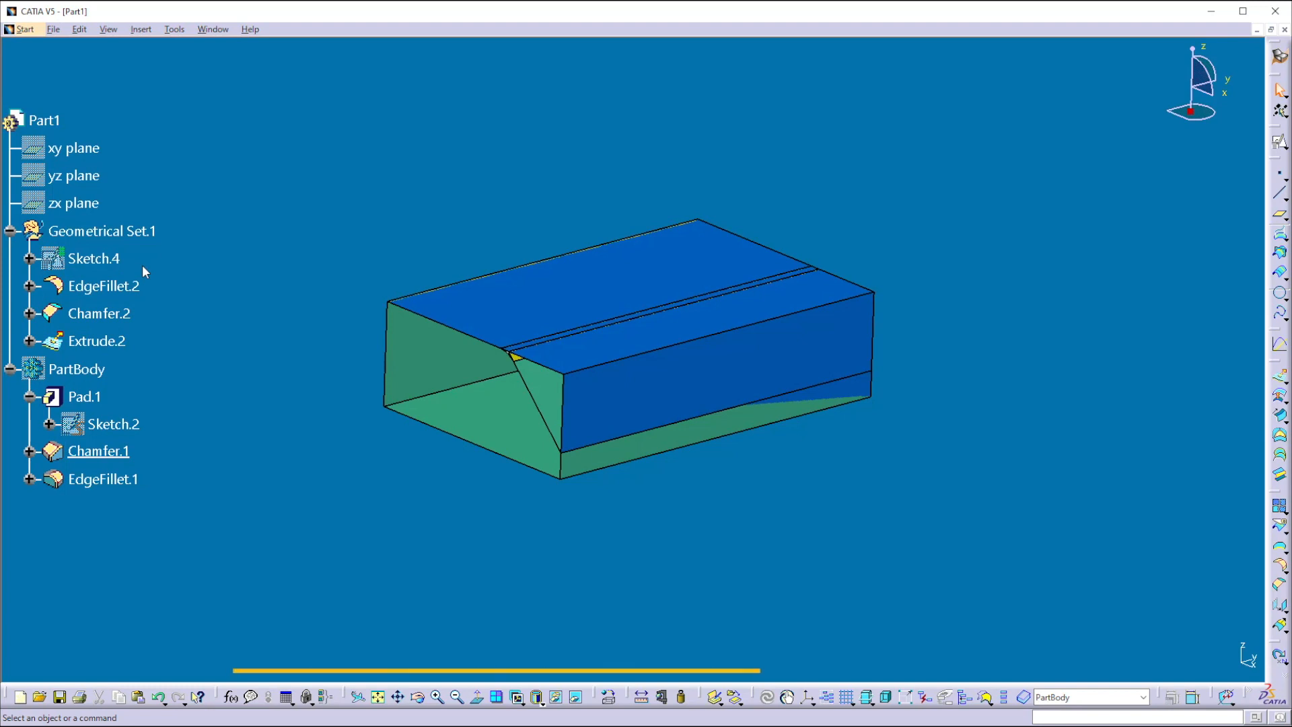
- Rename Geometrical Set.1 to "Demo" in its feature properties
click(116, 231)
right_click(116, 231)
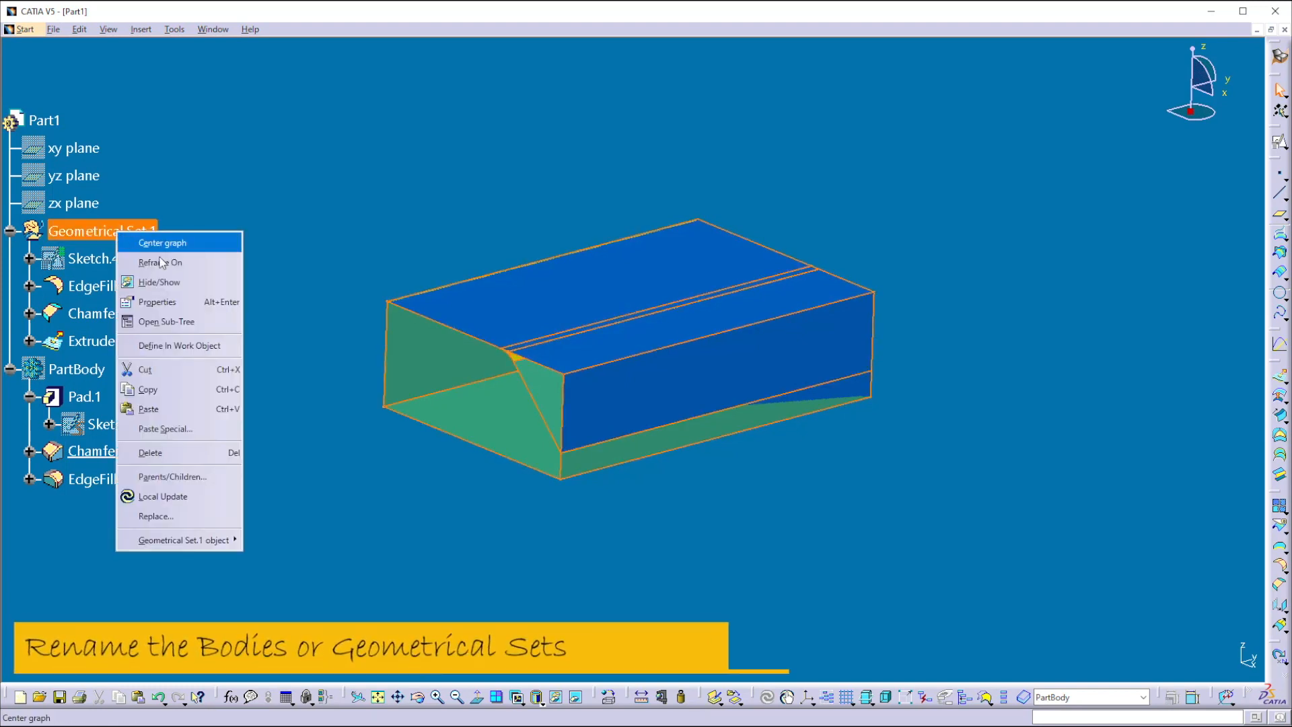
click(172, 301)
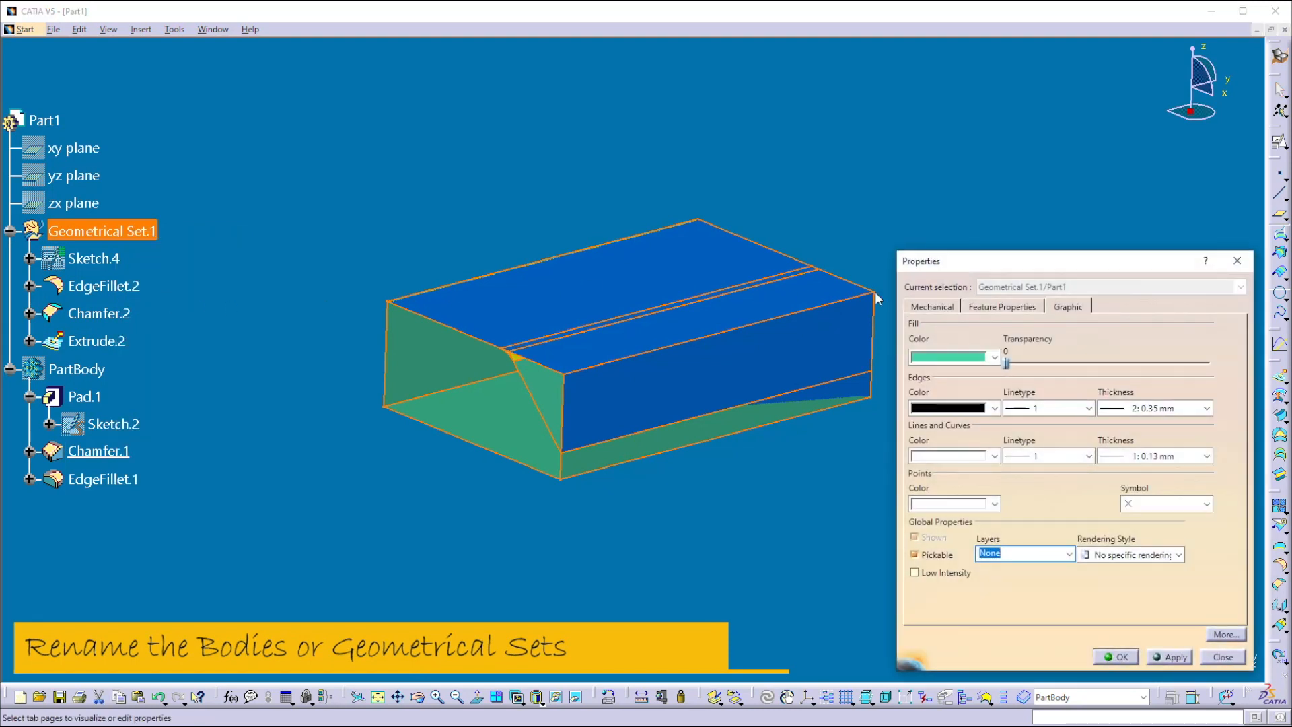
click(1016, 308)
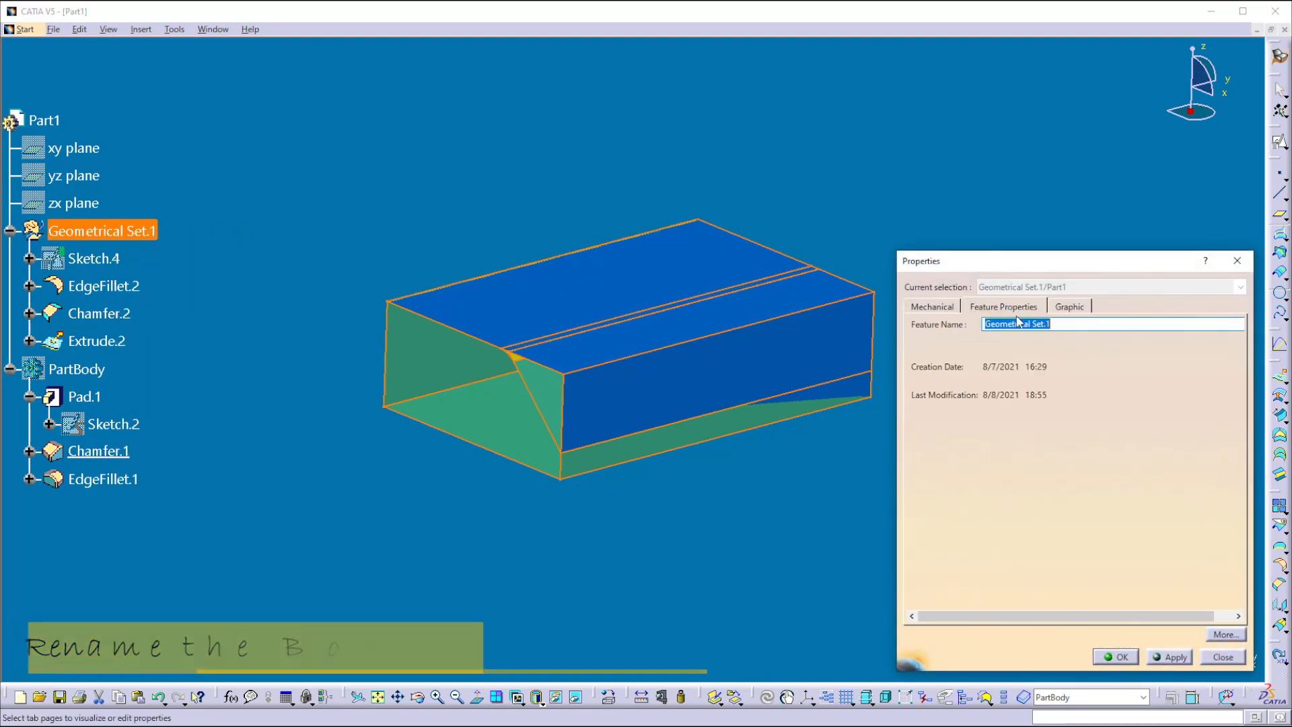
key(Right)
key(shift+Left)
key(shift+Home)
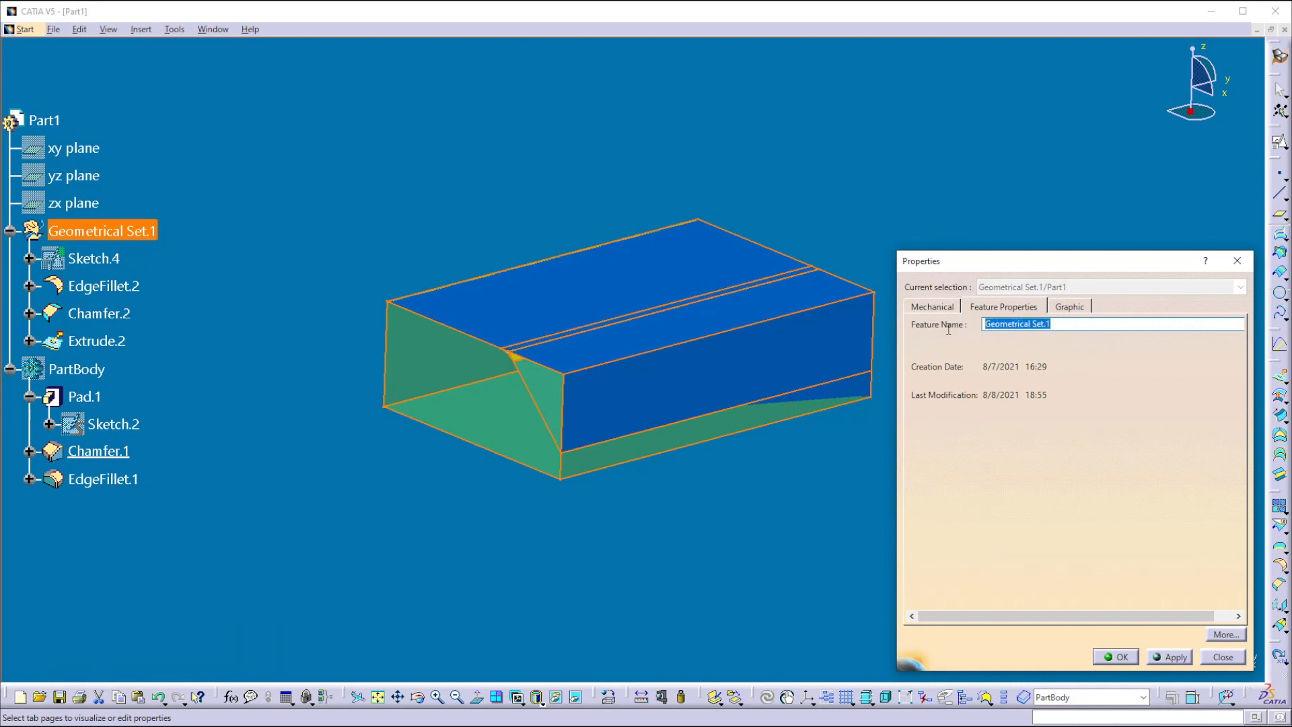
text(Demo)
click(1115, 657)
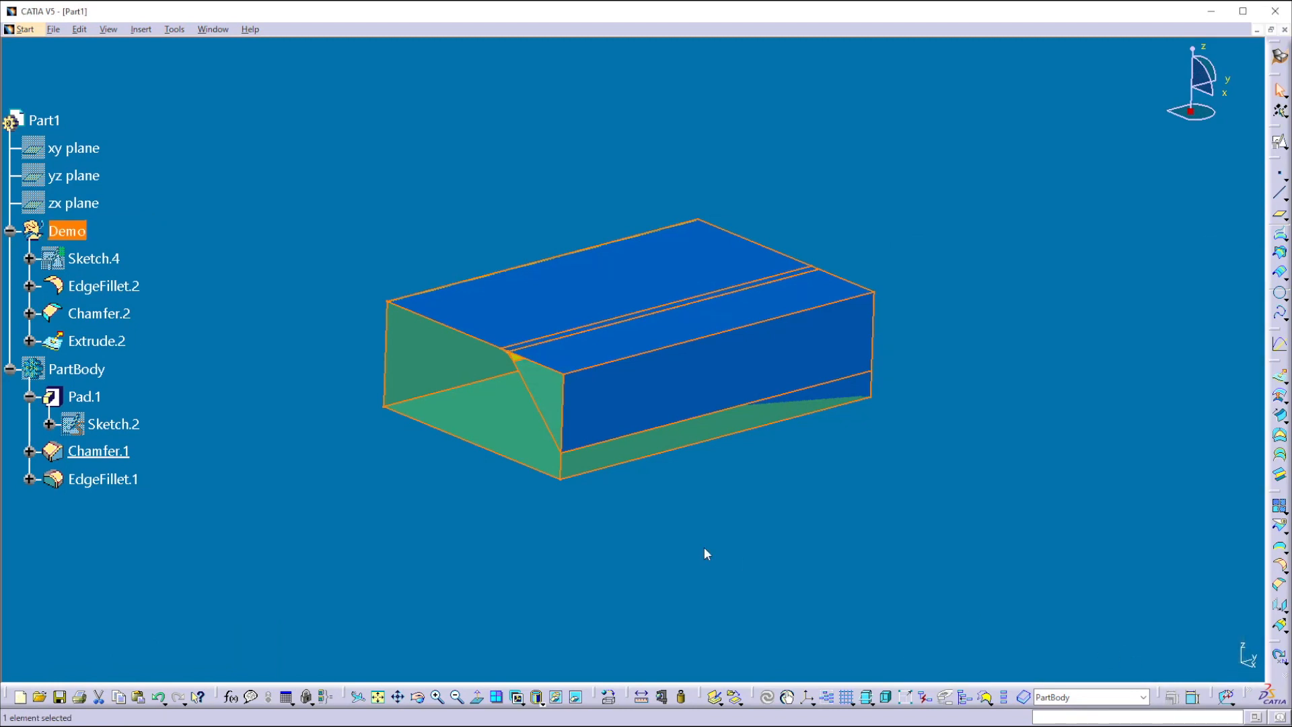
click(289, 486)
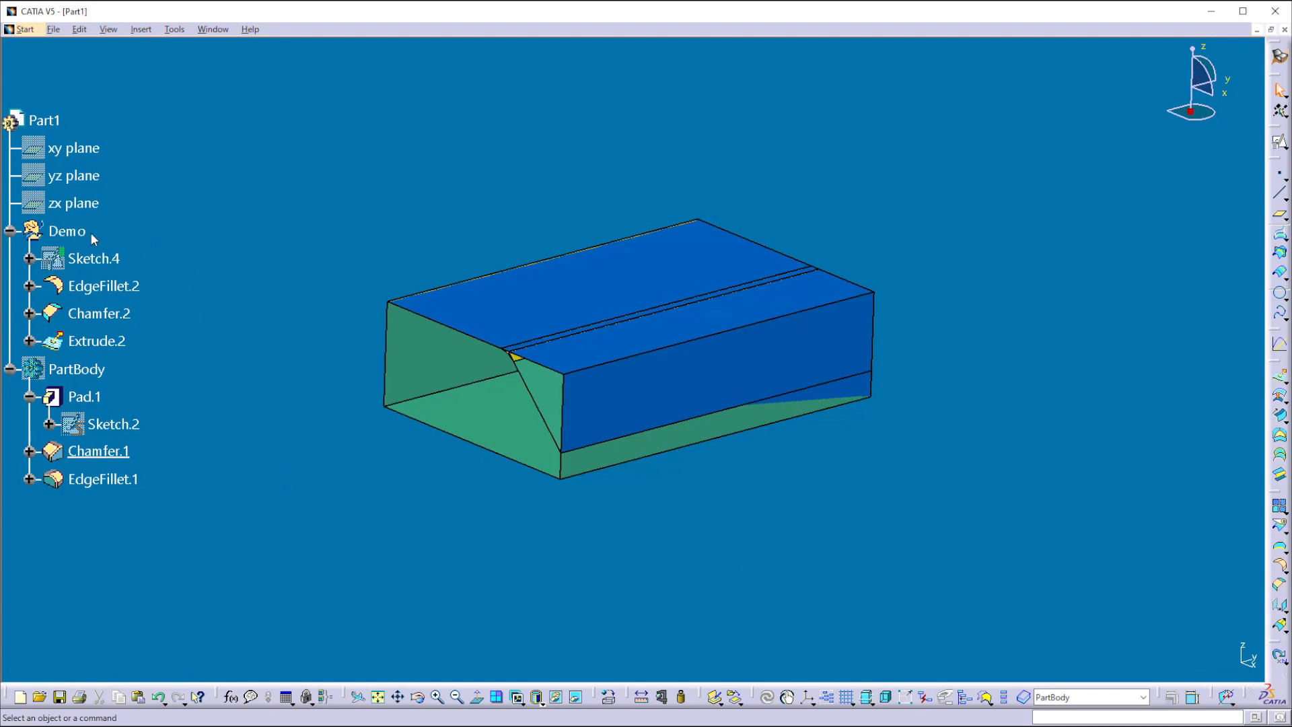